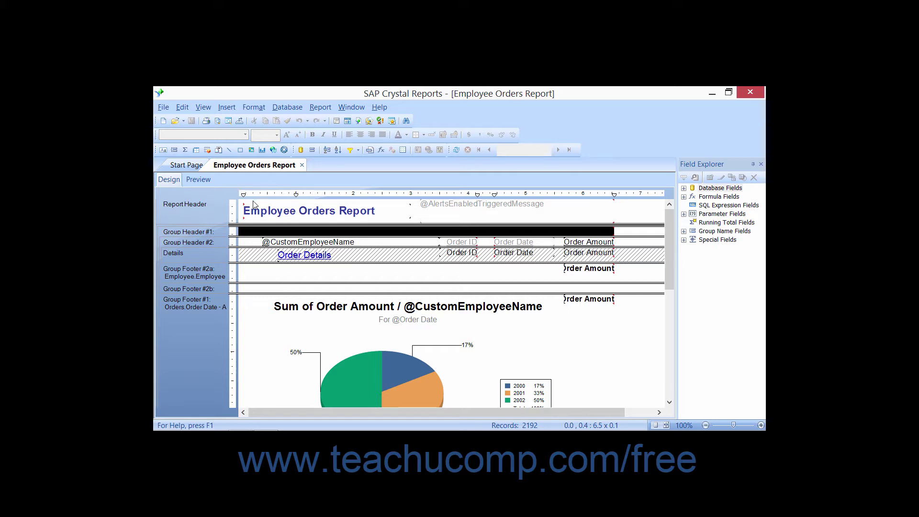
# Set the report export to HTML 4.0 format with Application as the destination and confirm
pyautogui.click(163, 107)
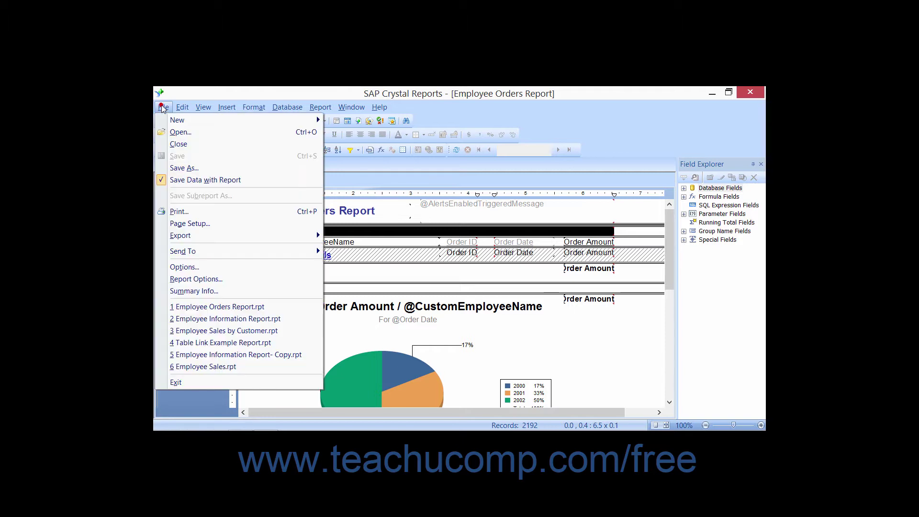
pyautogui.moveTo(197, 236)
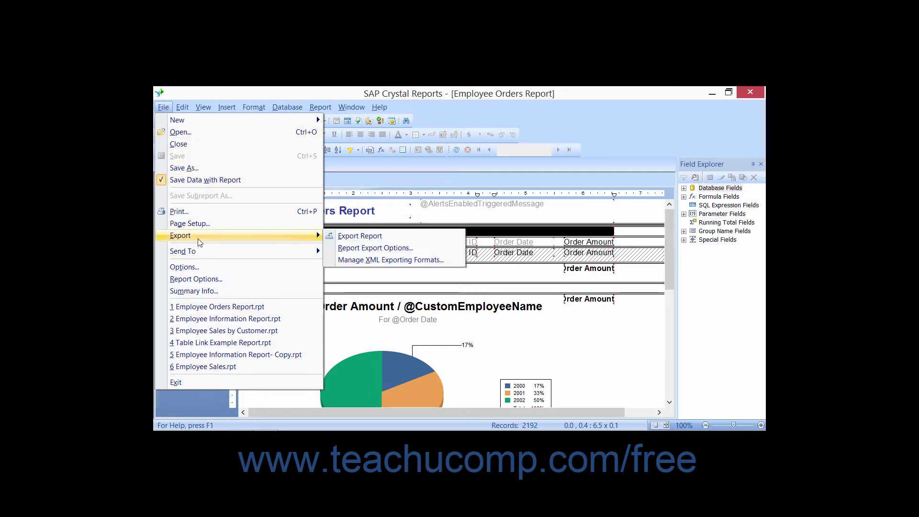
pyautogui.click(334, 236)
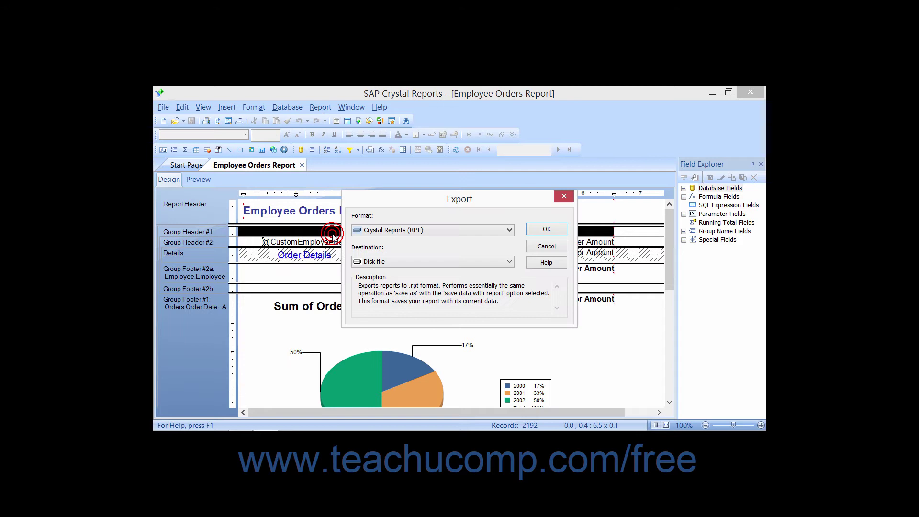
pyautogui.click(432, 231)
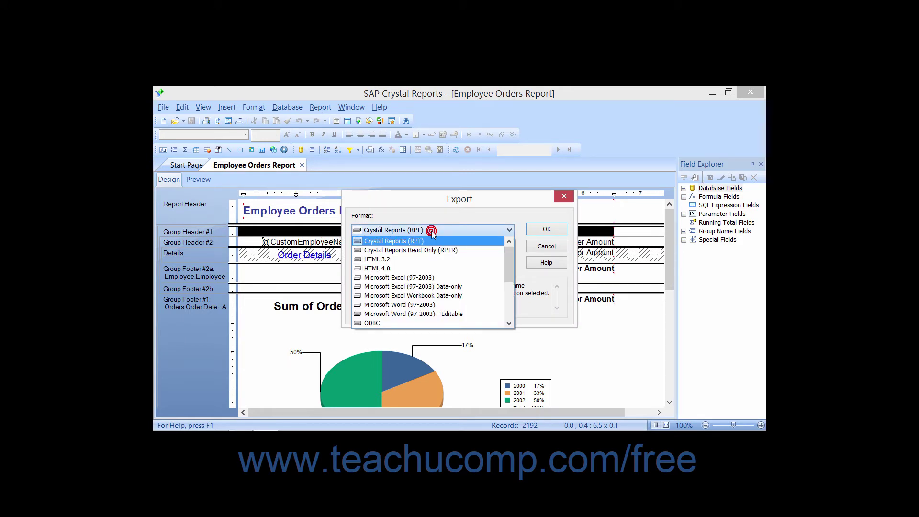
pyautogui.click(422, 269)
pyautogui.click(420, 262)
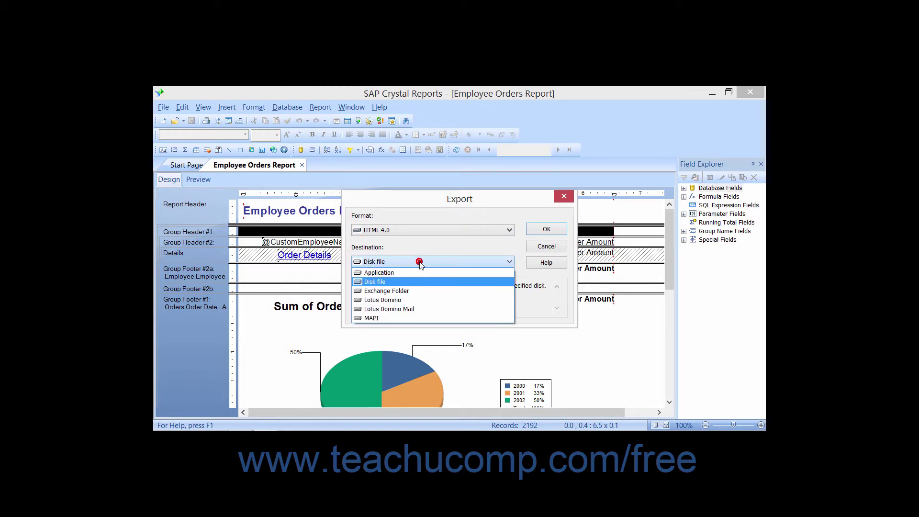
pyautogui.click(412, 270)
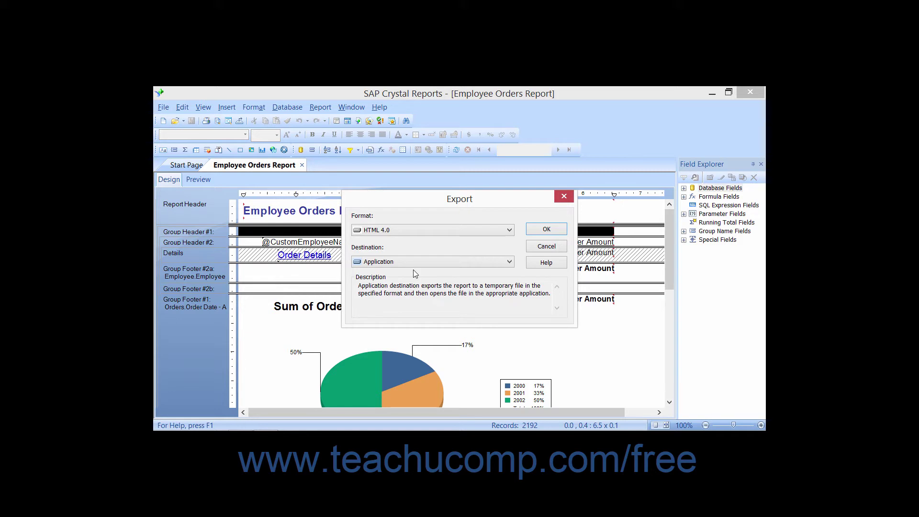
pyautogui.click(534, 230)
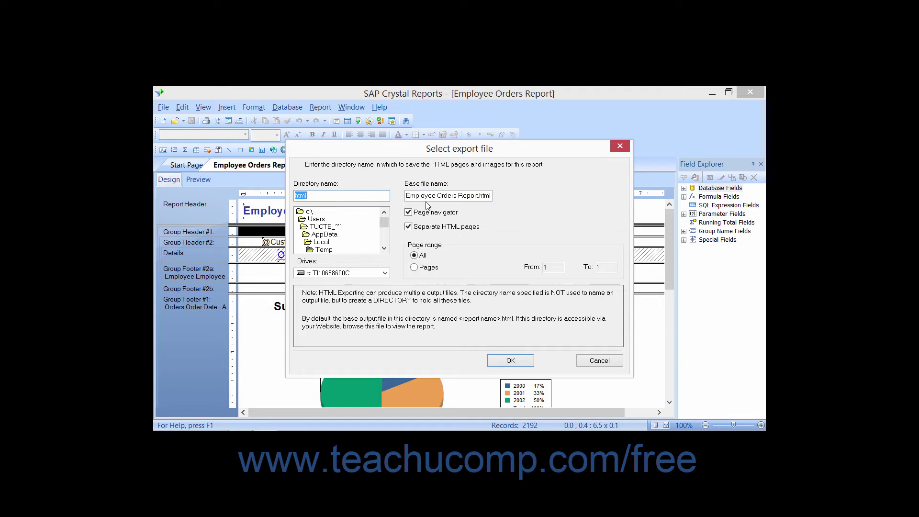
# Keep drive c: and scroll the directory list to reach the Users folder
pyautogui.click(385, 273)
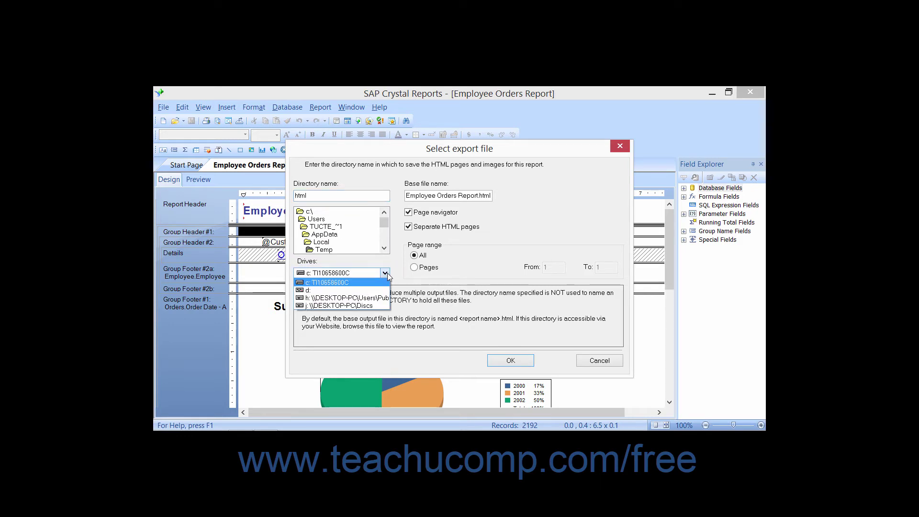
pyautogui.click(355, 283)
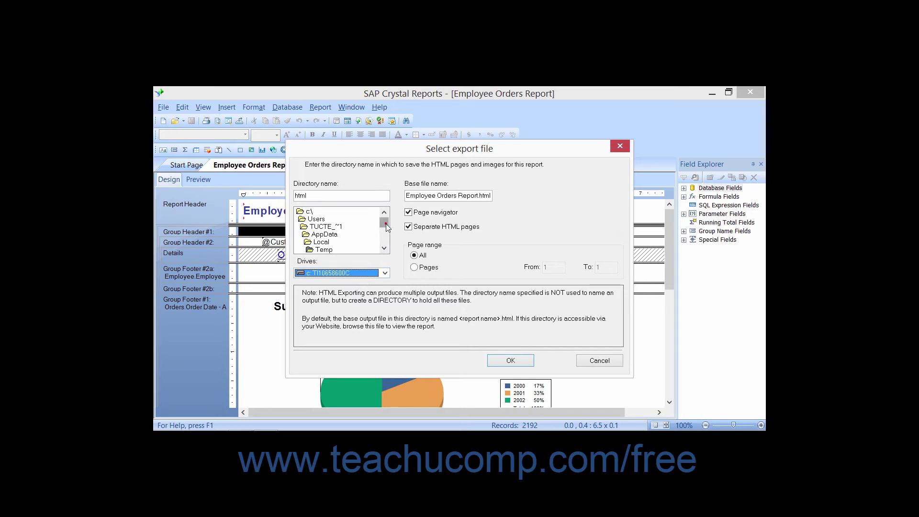
pyautogui.click(335, 227)
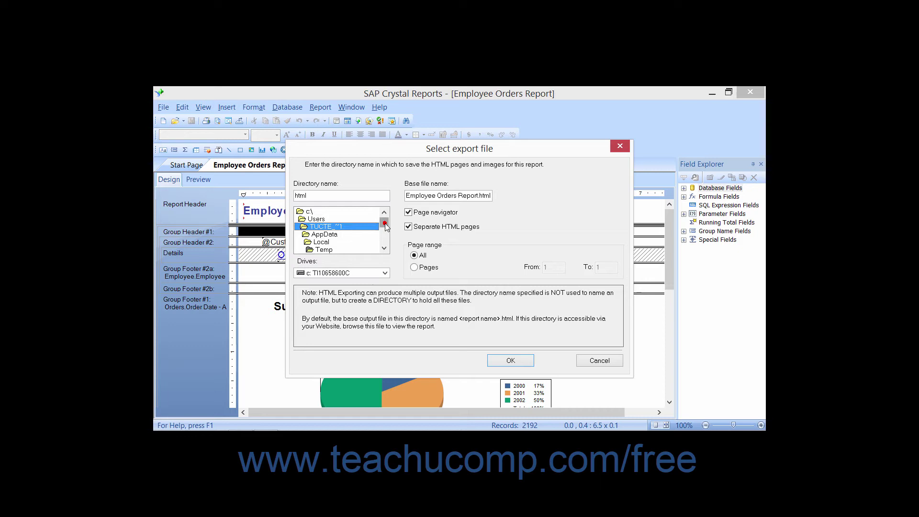
pyautogui.moveTo(385, 223)
pyautogui.mouseDown()
pyautogui.moveTo(386, 235)
pyautogui.moveTo(386, 223)
pyautogui.mouseUp()
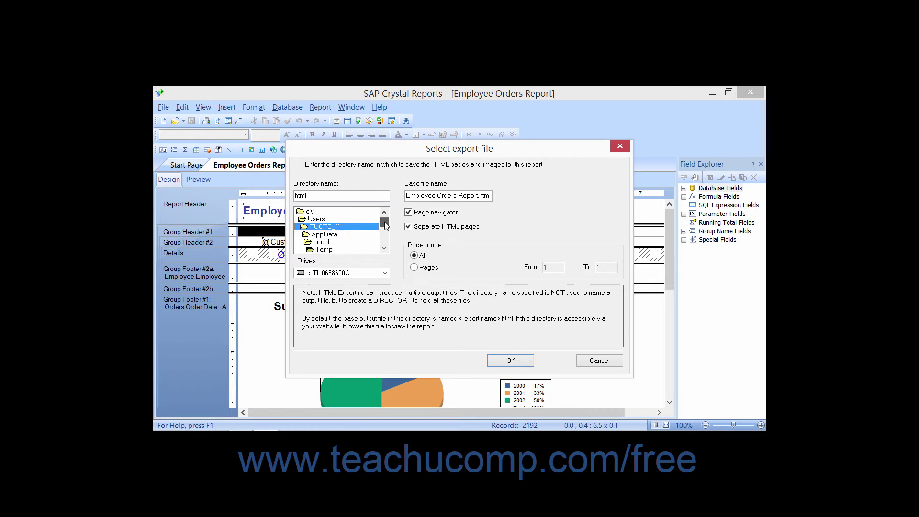
pyautogui.click(384, 248)
pyautogui.click(384, 248)
pyautogui.click(384, 248)
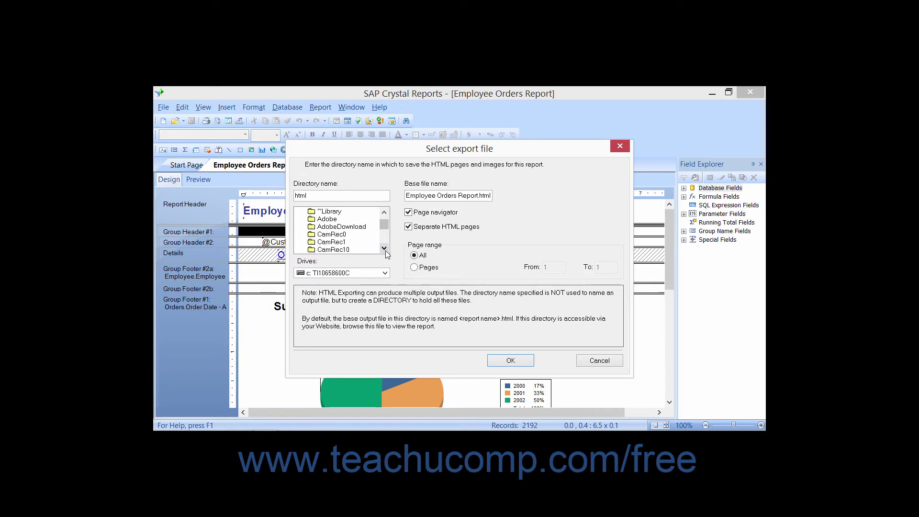
pyautogui.click(385, 248)
pyautogui.click(384, 248)
pyautogui.click(384, 248)
pyautogui.click(384, 248)
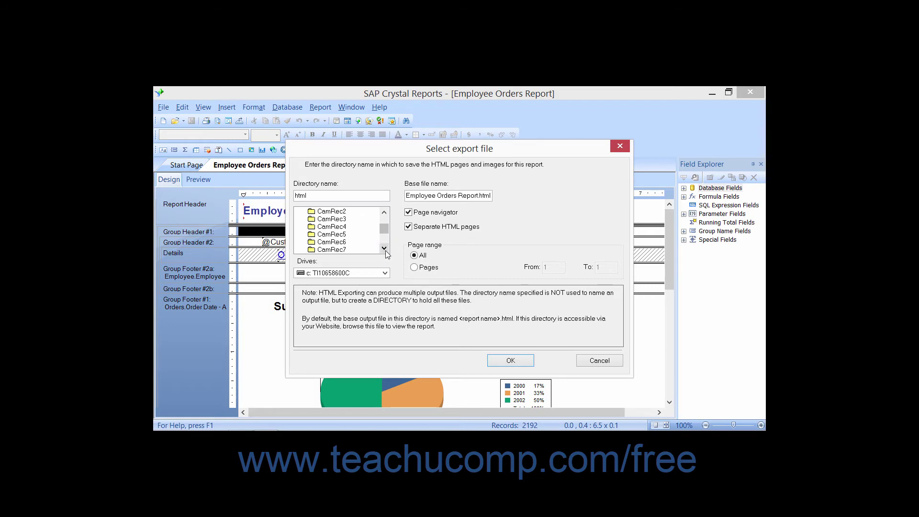
pyautogui.click(385, 247)
pyautogui.click(384, 248)
pyautogui.click(384, 248)
pyautogui.click(385, 248)
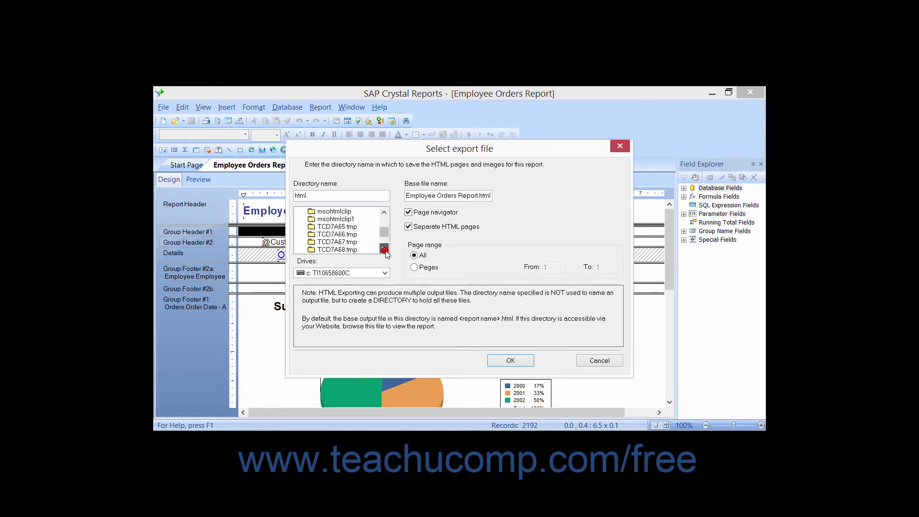
pyautogui.click(384, 247)
pyautogui.click(384, 248)
pyautogui.click(384, 248)
pyautogui.click(384, 248)
pyautogui.click(384, 248)
pyautogui.click(384, 248)
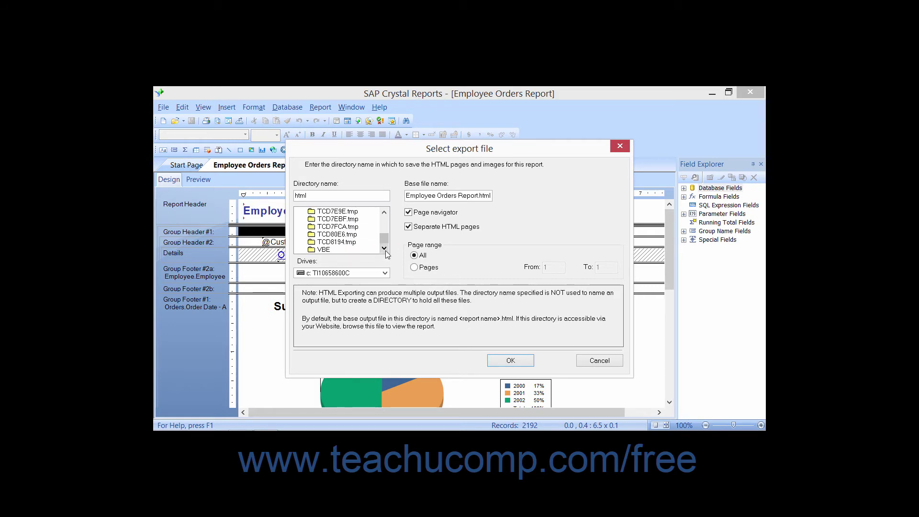
pyautogui.moveTo(384, 238); pyautogui.dragTo(384, 221)
pyautogui.click(318, 227)
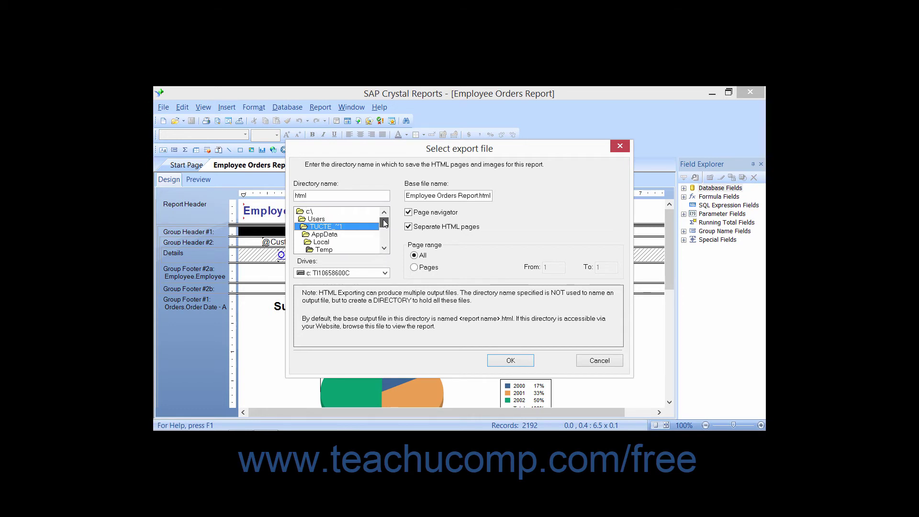
# Open Users and the user's home folder, then select the Directory name text
pyautogui.doubleClick(316, 219)
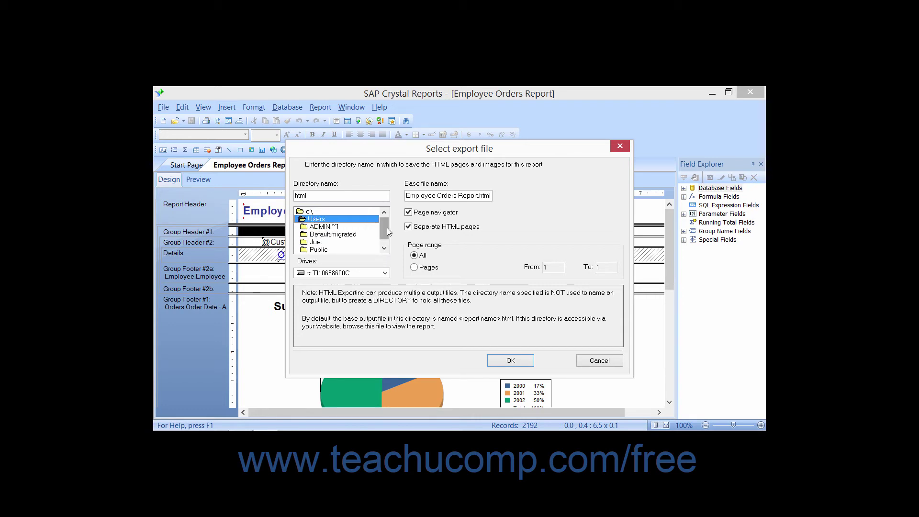
pyautogui.moveTo(386, 227); pyautogui.dragTo(384, 231)
pyautogui.doubleClick(345, 248)
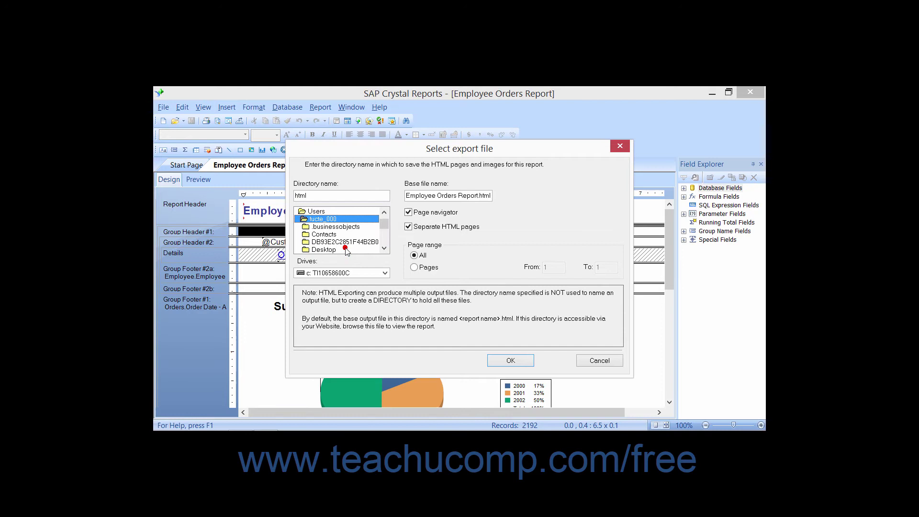
pyautogui.moveTo(384, 227); pyautogui.dragTo(315, 197)
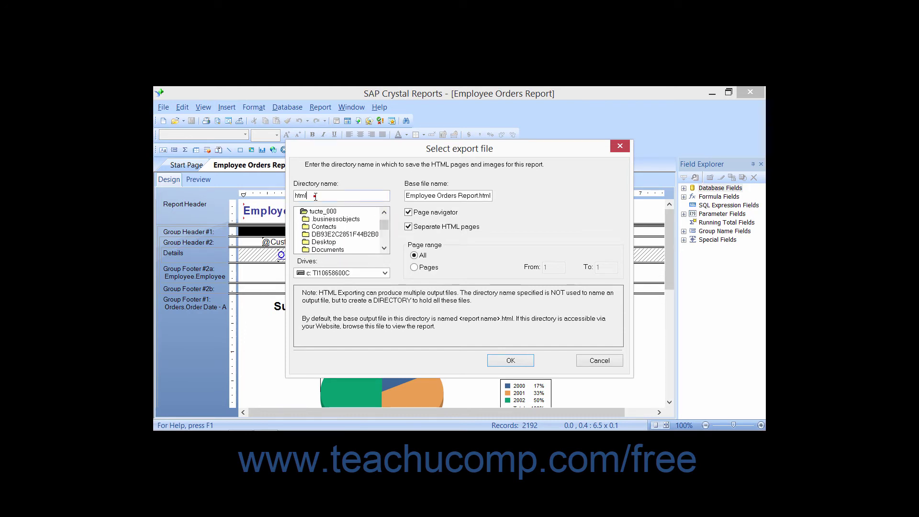
pyautogui.doubleClick(315, 197)
# Export to new directory crystal_html with base file name Employee_Orders_Report
pyautogui.write('crystal_htm')
pyautogui.click(434, 195)
pyautogui.write('_')
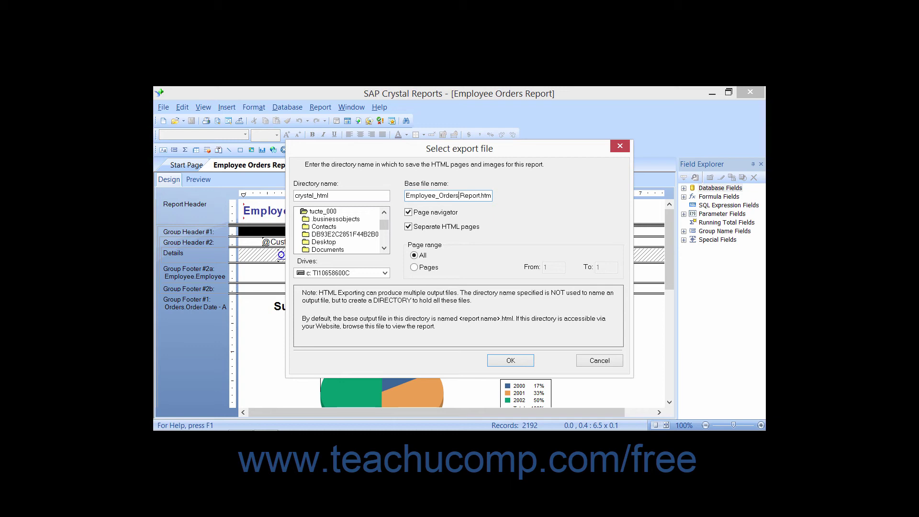
pyautogui.write('_')
pyautogui.click(532, 260)
pyautogui.click(511, 361)
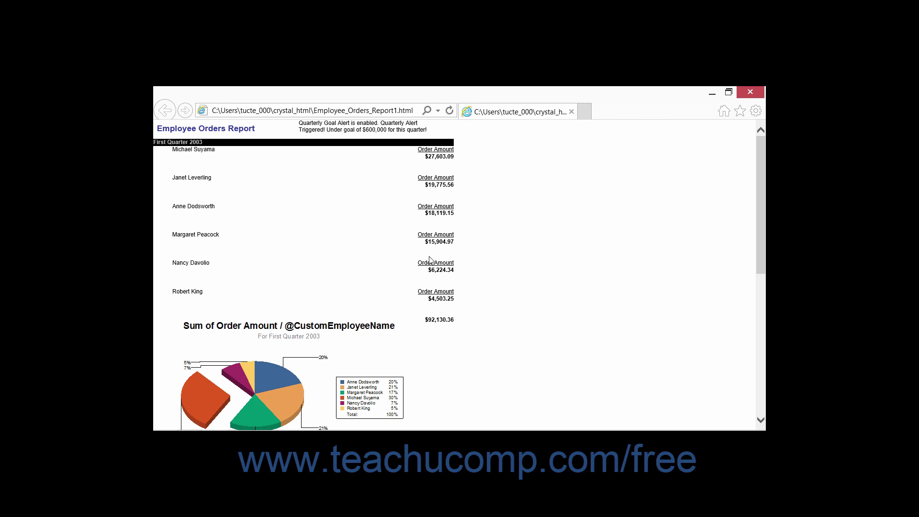
# Page forward twice to page 3, showing First Quarter 2004 with a $632,599.84 total
pyautogui.scroll(-1, 415, 201)
pyautogui.scroll(-6, 415, 201)
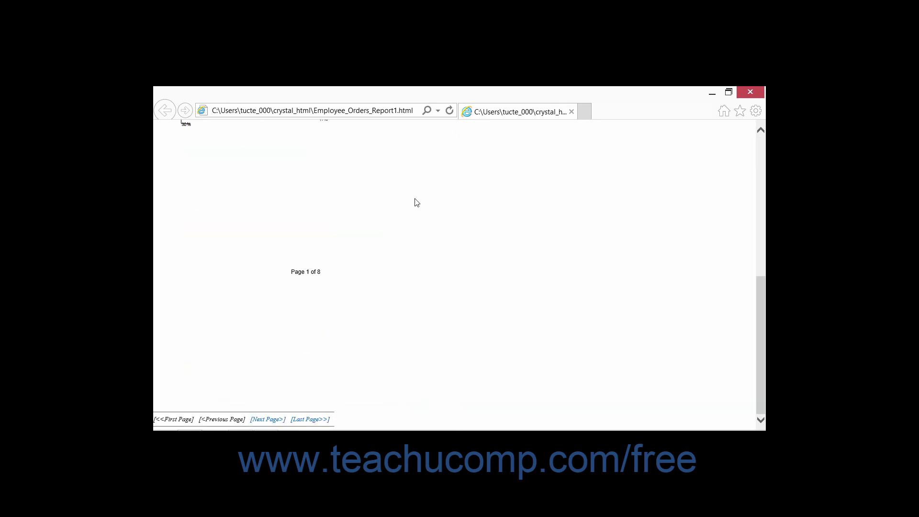
pyautogui.click(267, 419)
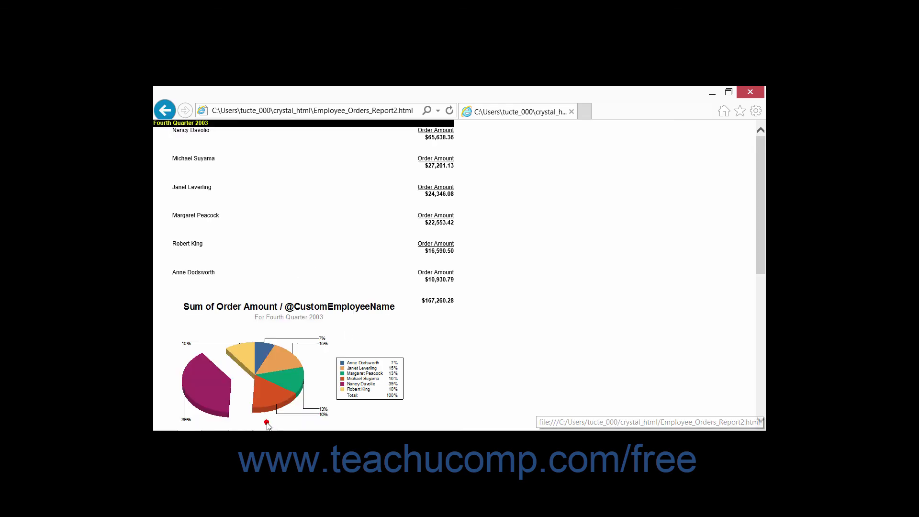
pyautogui.scroll(-6, 321, 343)
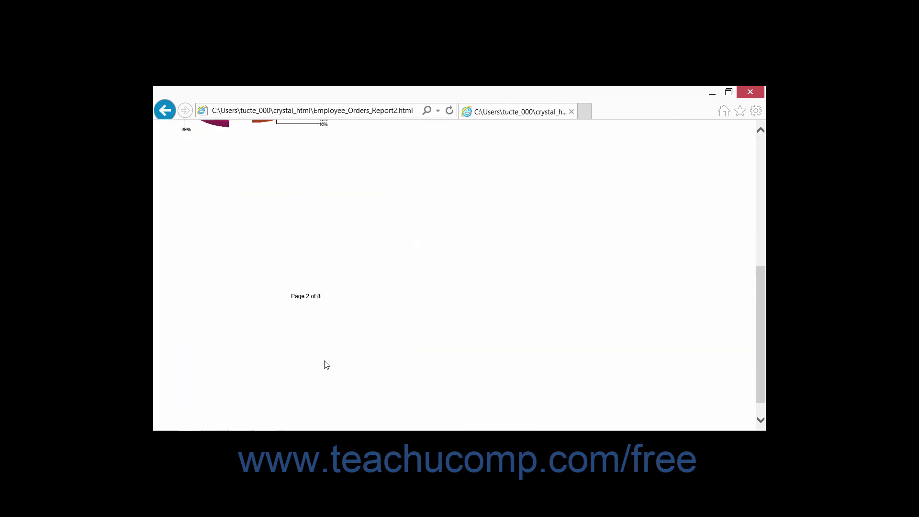
pyautogui.click(270, 419)
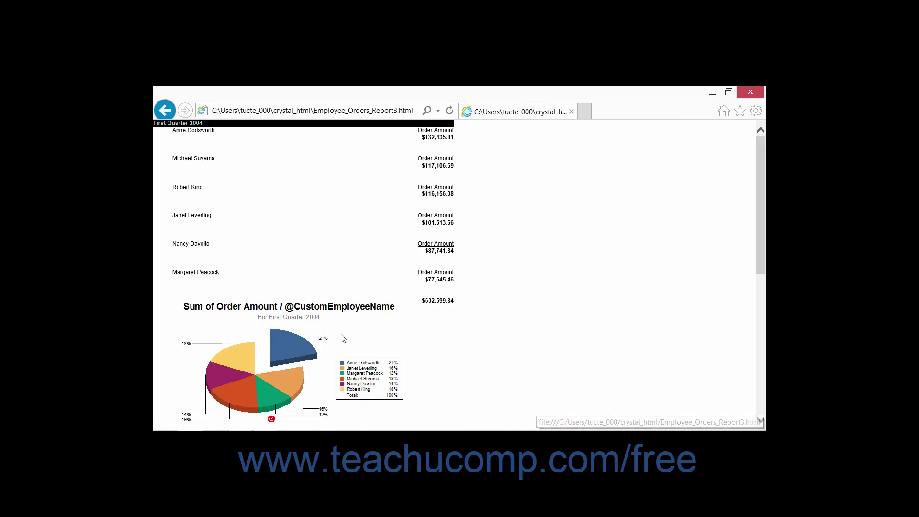